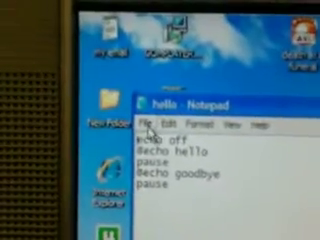
# - Bring up Notepad's file commands for the five-line hello script
pyautogui.click(145, 124)
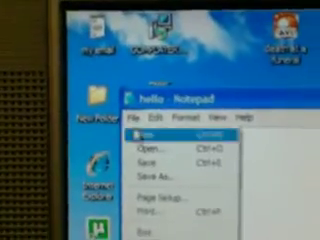